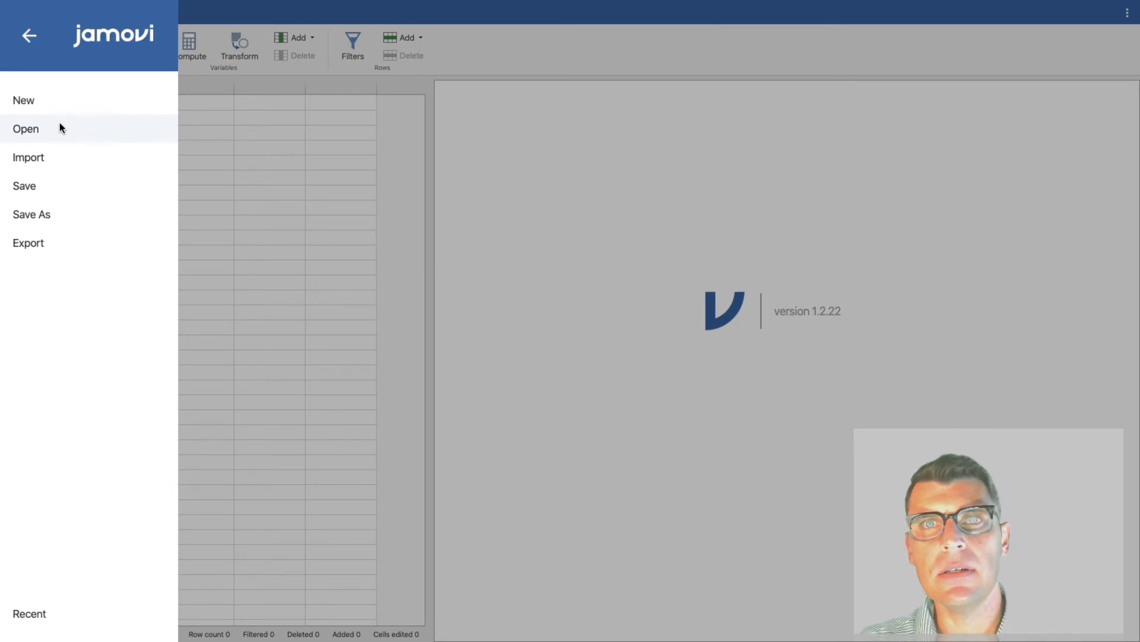
Step: Import the data file StatsTrainingData.xlsx from the Desktop folder
left_click(52, 152)
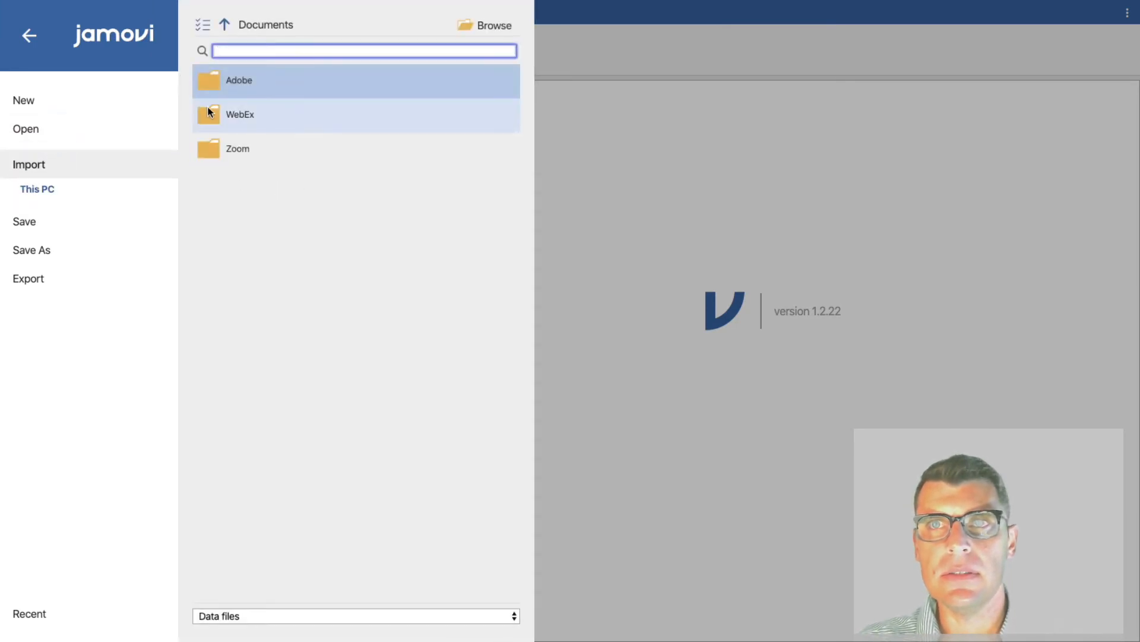
left_click(470, 34)
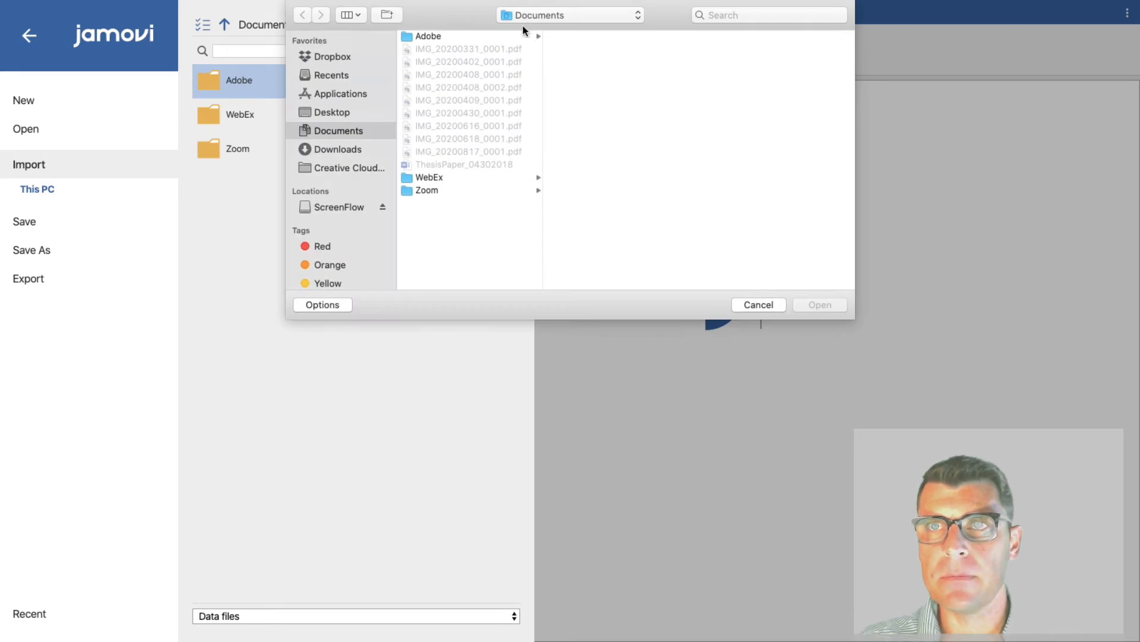
left_click(349, 111)
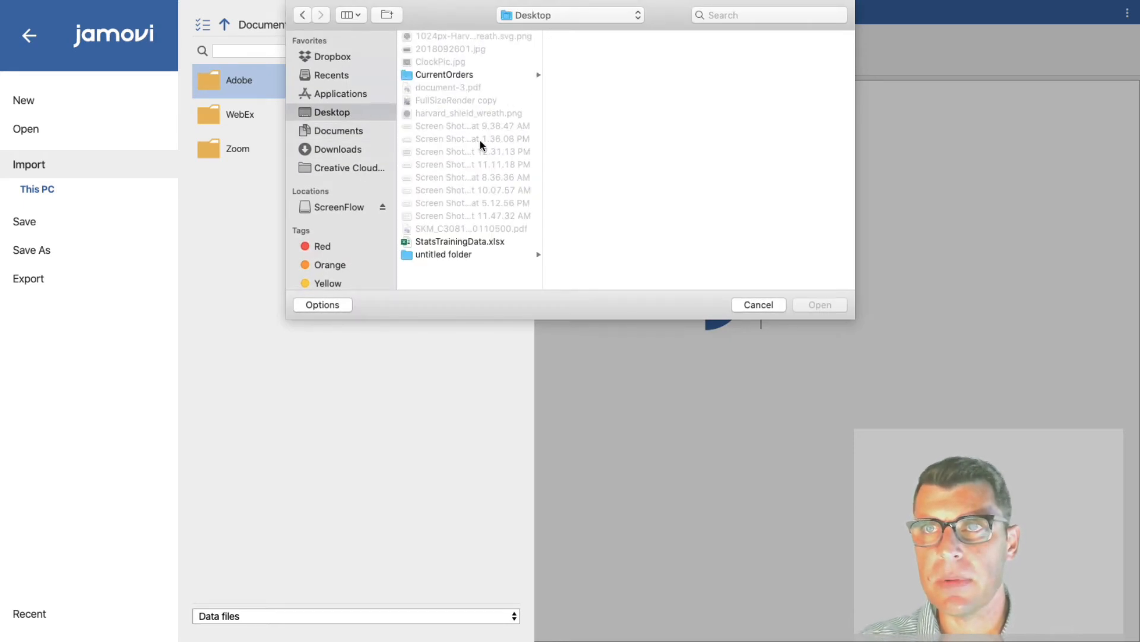
left_click(467, 241)
left_click(813, 304)
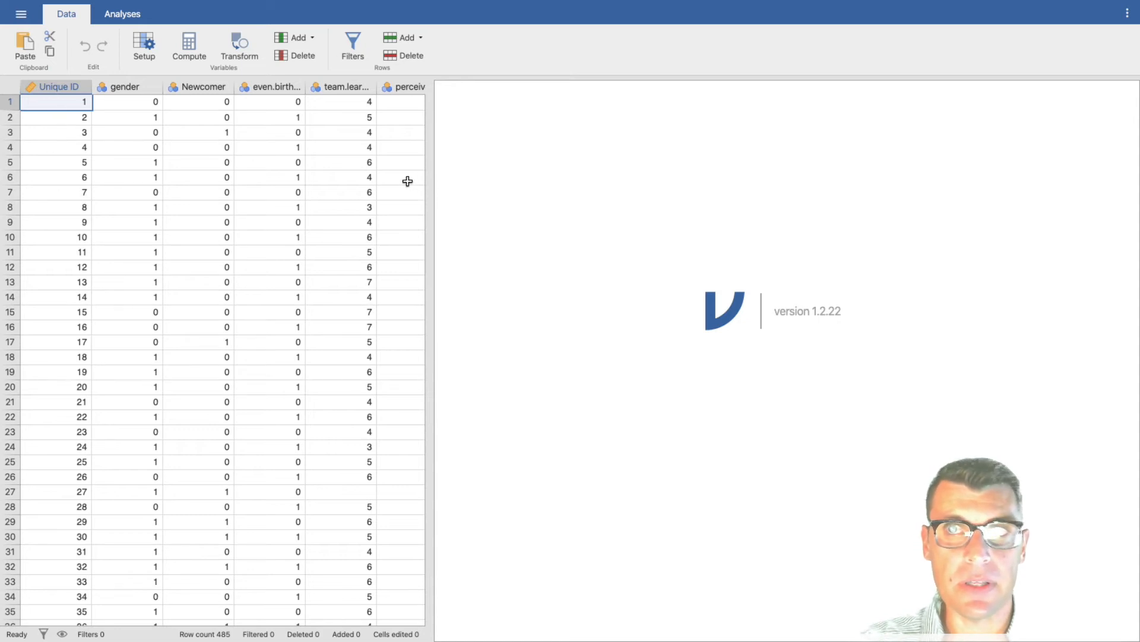
Step: Widen the data spreadsheet area so the columns from Unique ID through stress.1r fit in view
scroll(407, 178, "right", 2)
scroll(407, 180, "left", 2)
left_click_drag(429, 194, 542, 208)
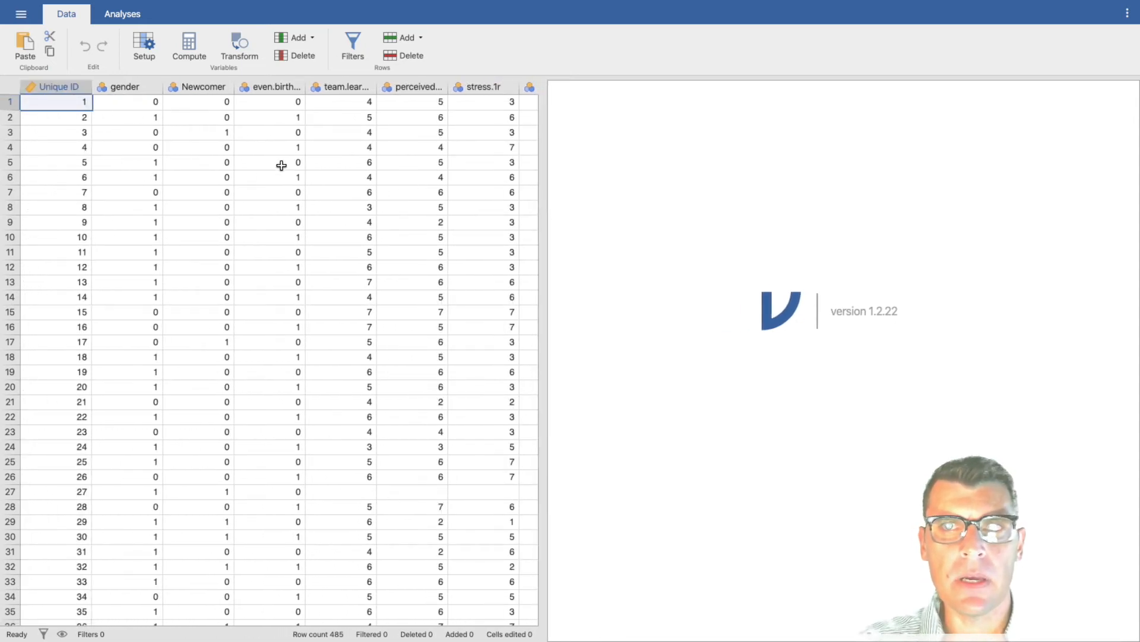
Step: Examine the imported rows and the variable columns, from Unique ID across to the three manager-rated performance review variables
scroll(111, 154, "down", 5)
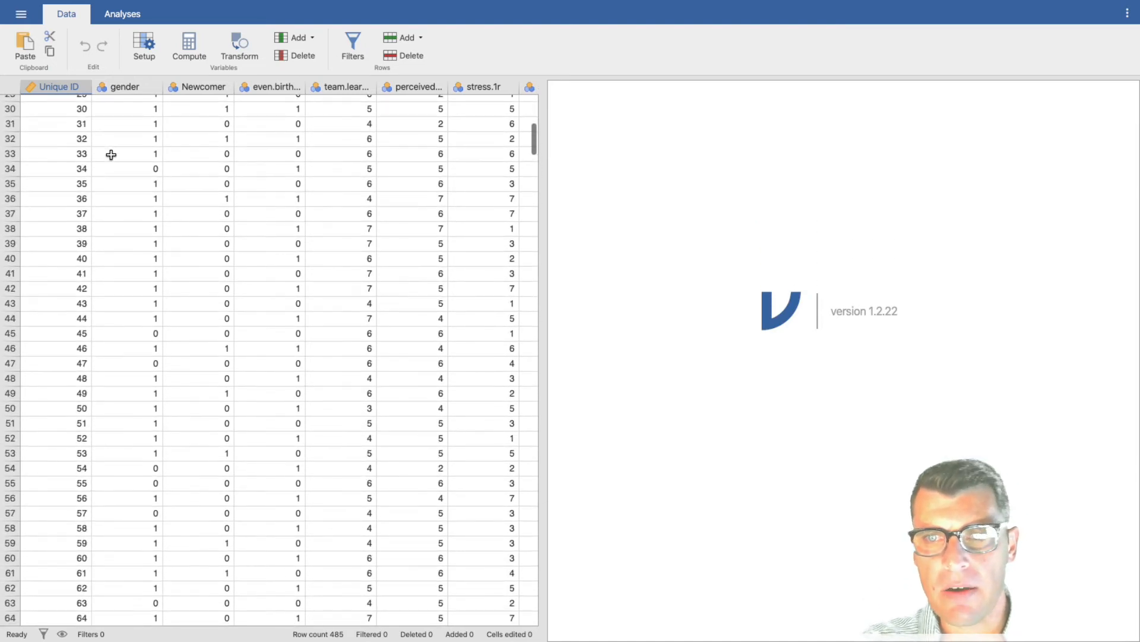
scroll(109, 153, "up", 7)
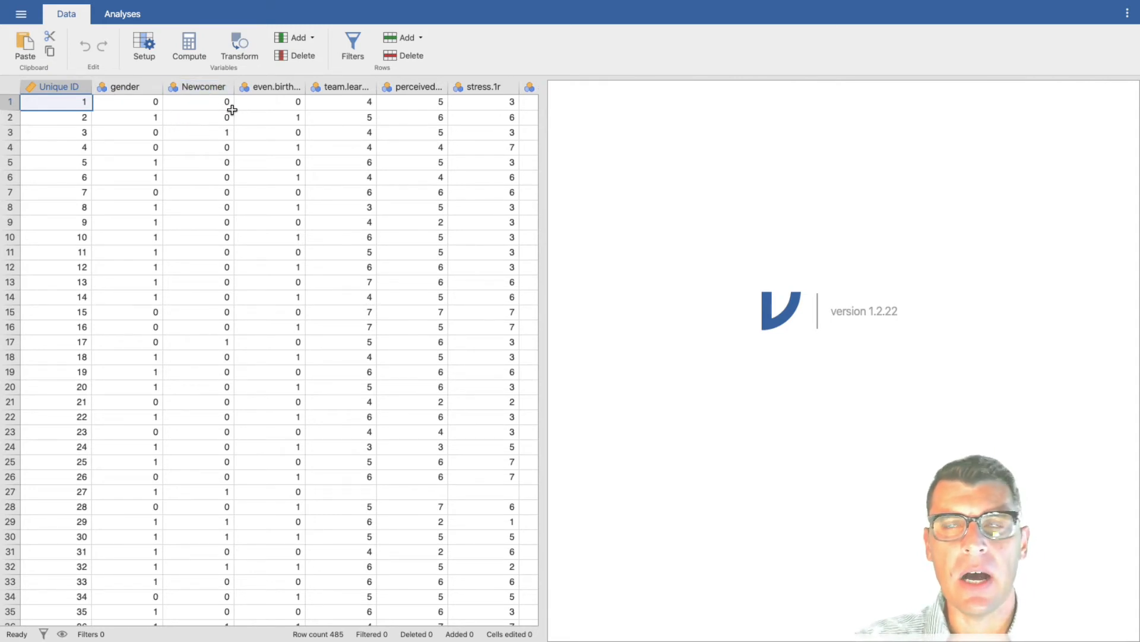
scroll(267, 102, "right", 1)
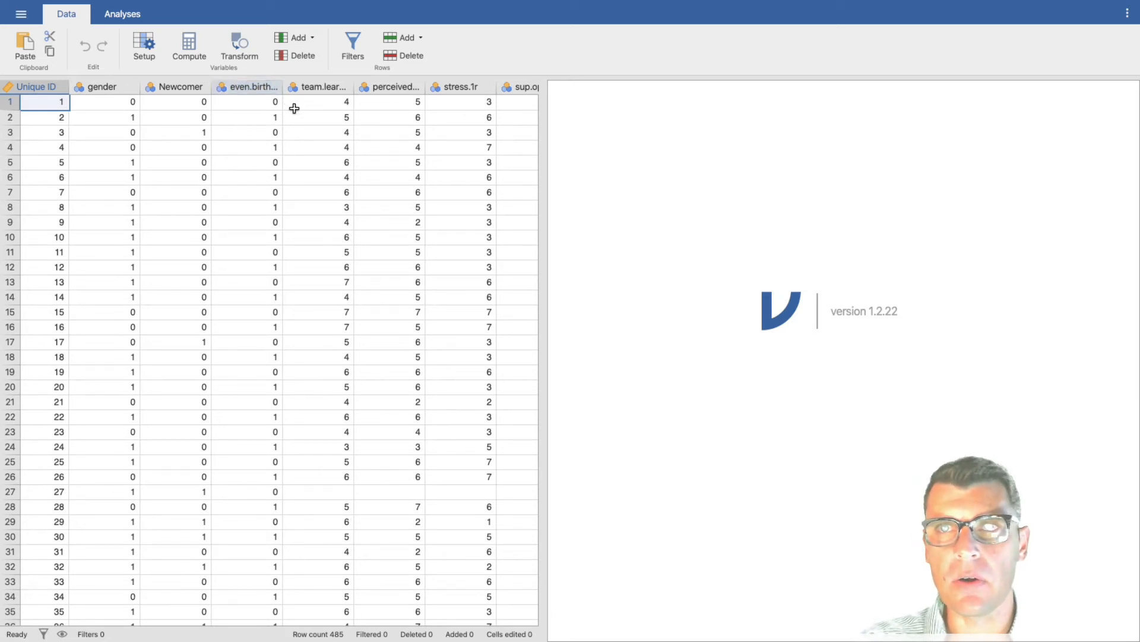
left_click(320, 87)
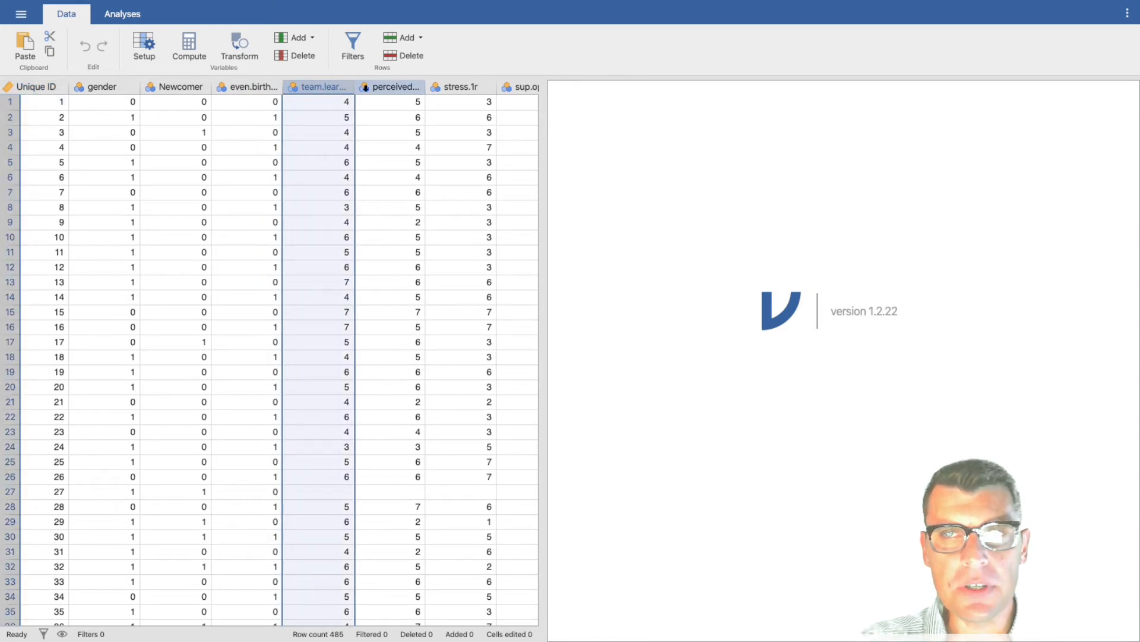
scroll(451, 128, "right", 1)
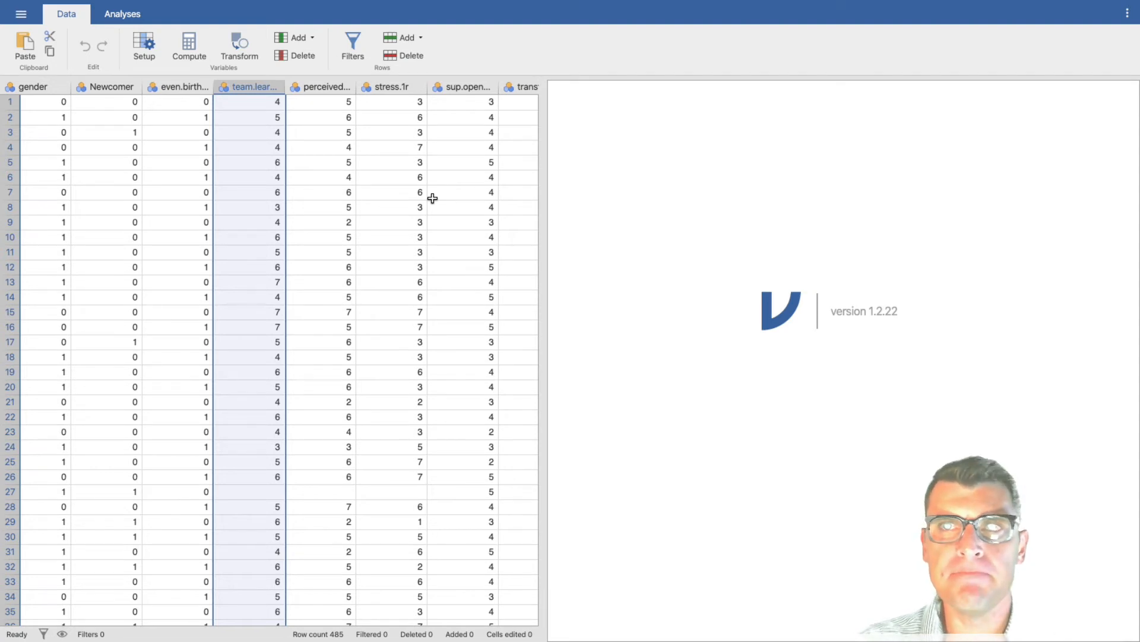
left_click(338, 86)
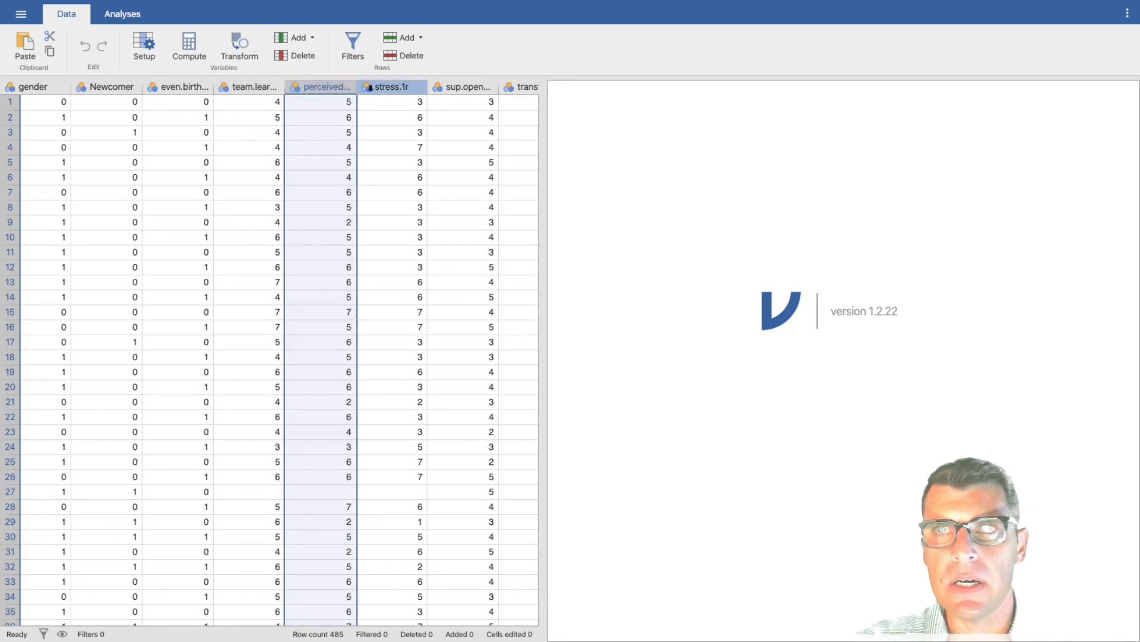
scroll(400, 117, "right", 3)
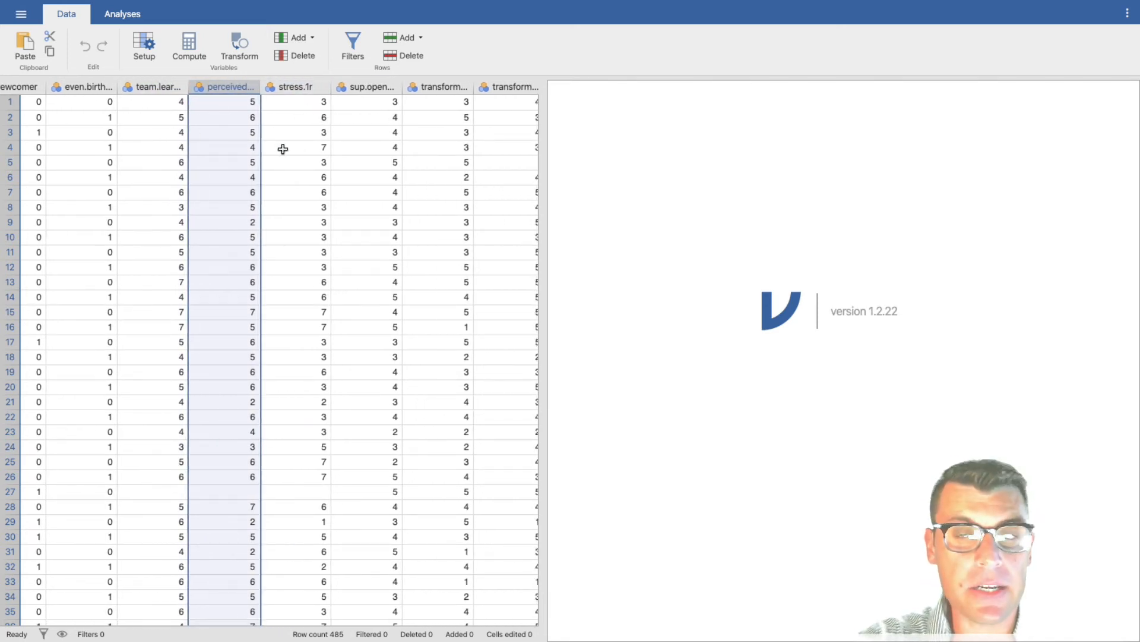
scroll(339, 163, "right", 10)
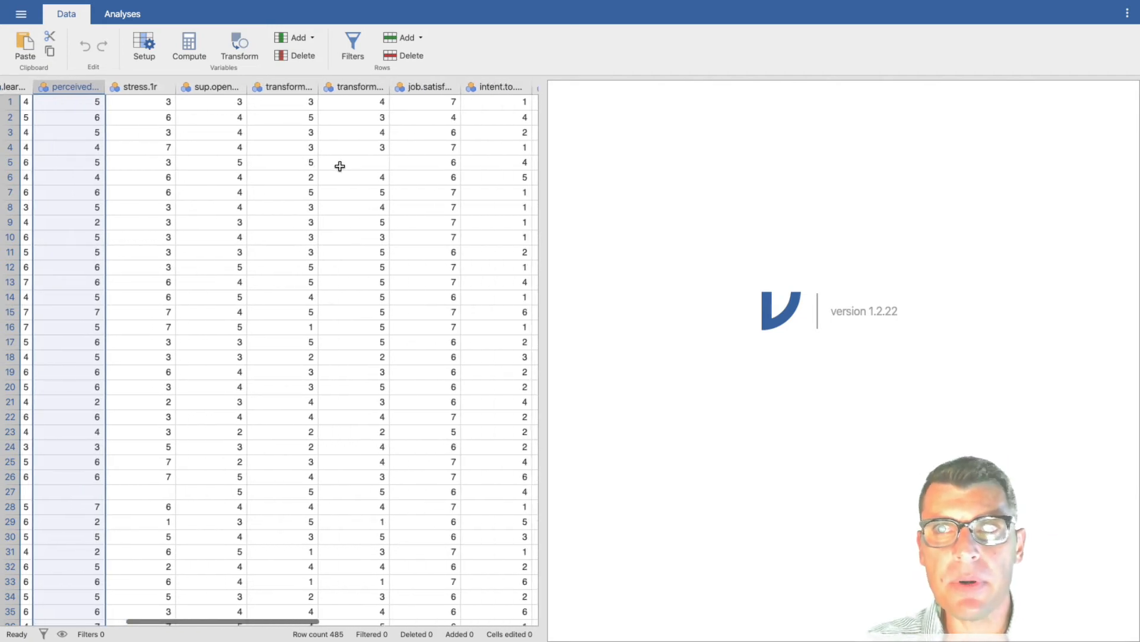
scroll(355, 183, "right", 5)
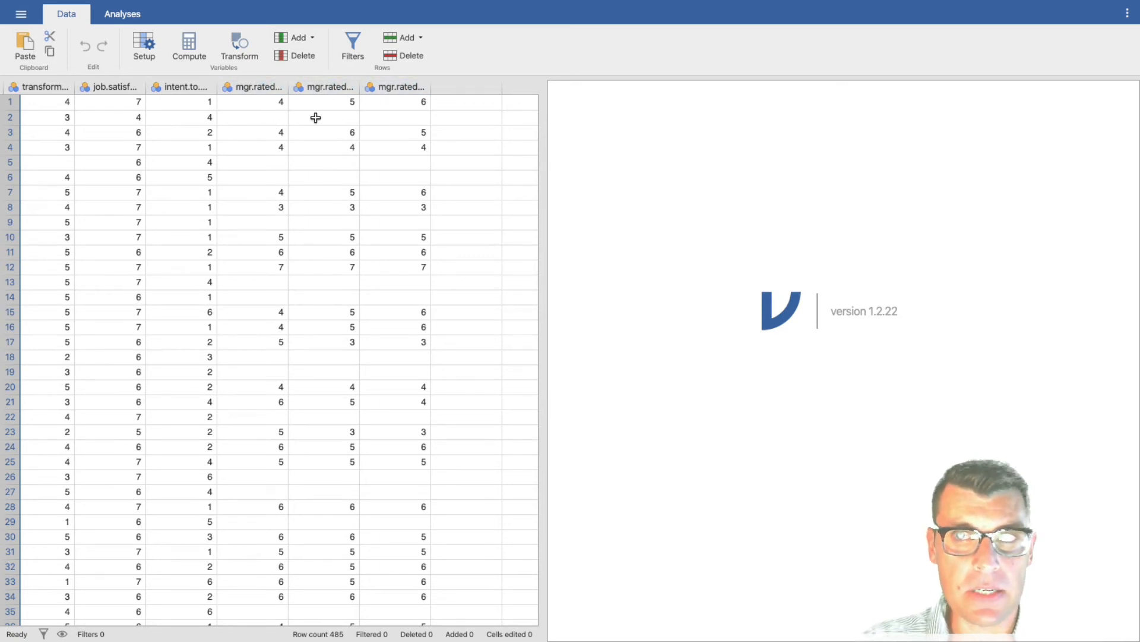
left_click(271, 88)
left_click(328, 87)
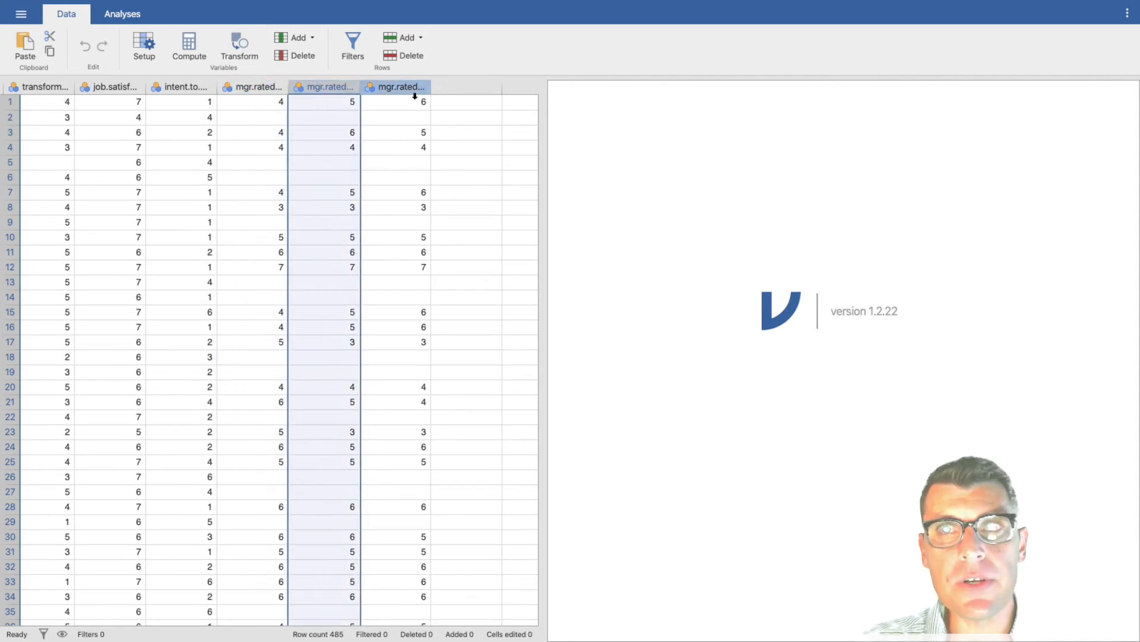
left_click(410, 87)
scroll(352, 134, "left", 15)
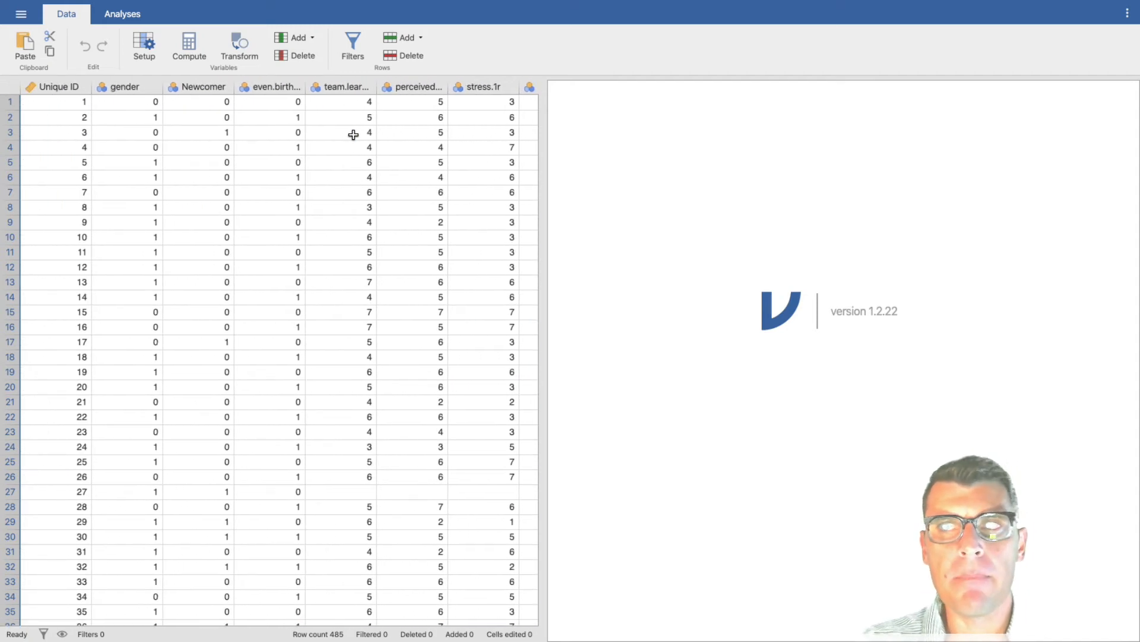
left_click(22, 15)
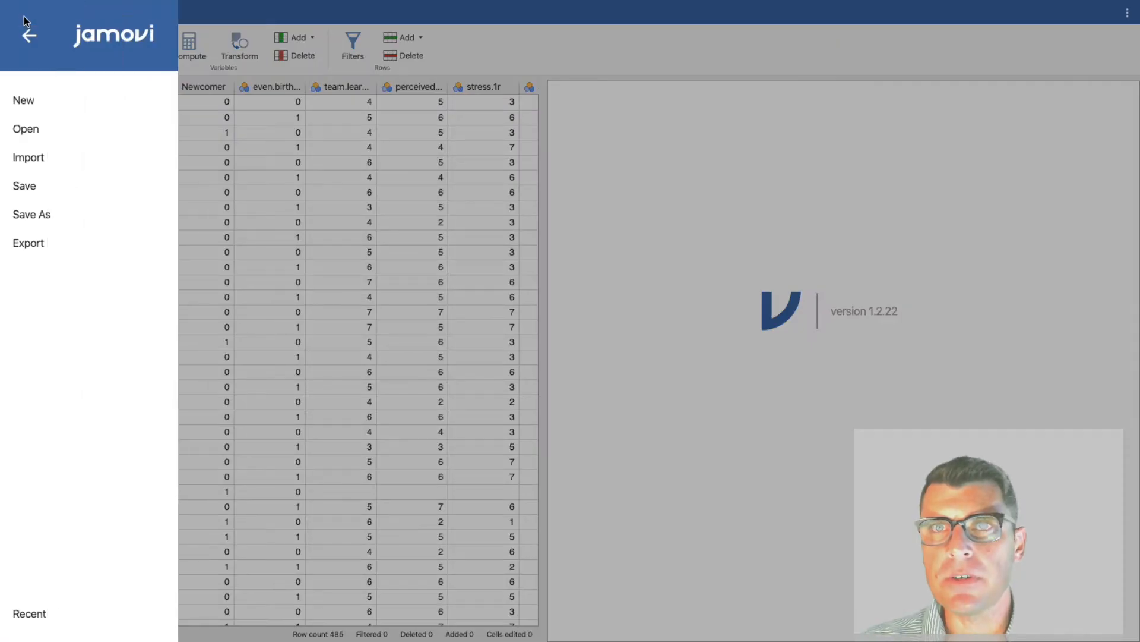
left_click(233, 25)
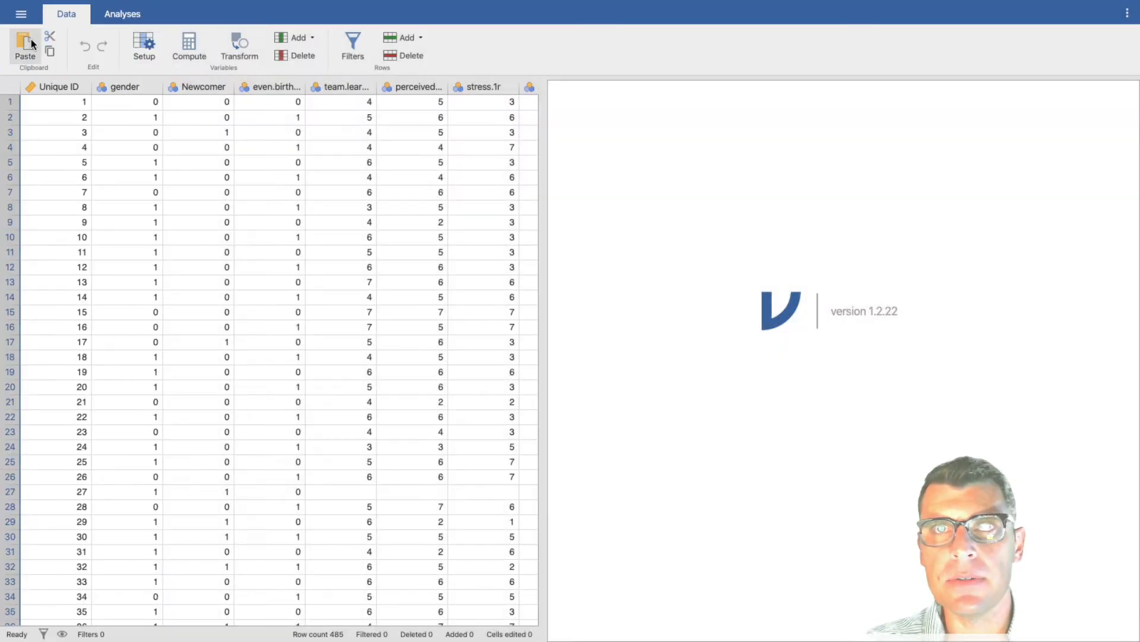
Step: View the add-on modules available in the jamovi library, and return to the analyses without installing any
left_click(131, 18)
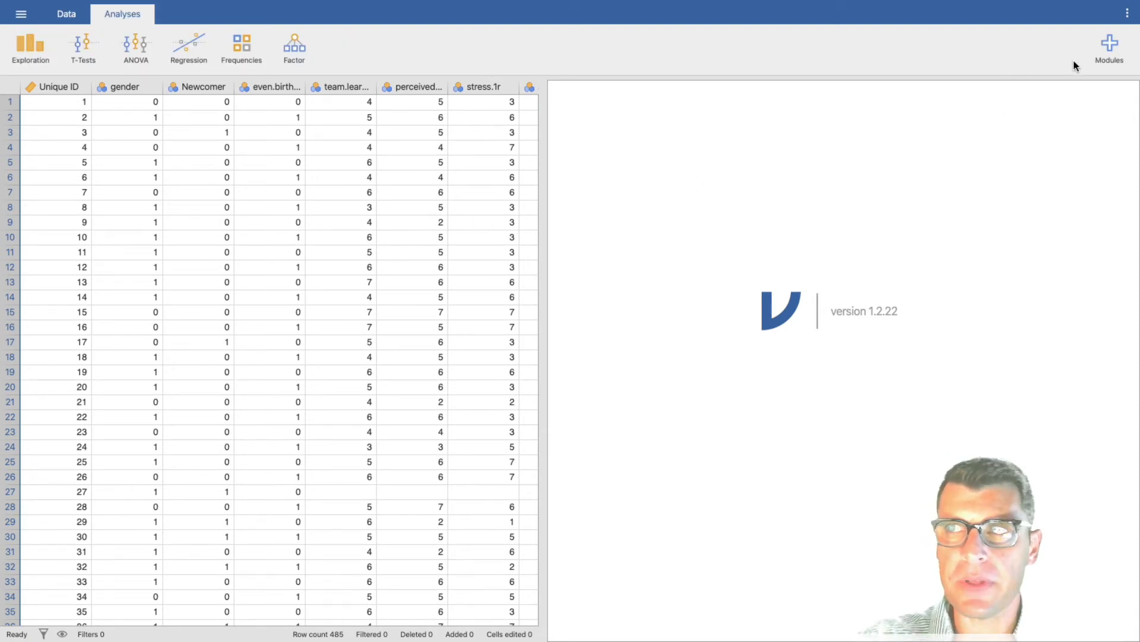
left_click(1112, 48)
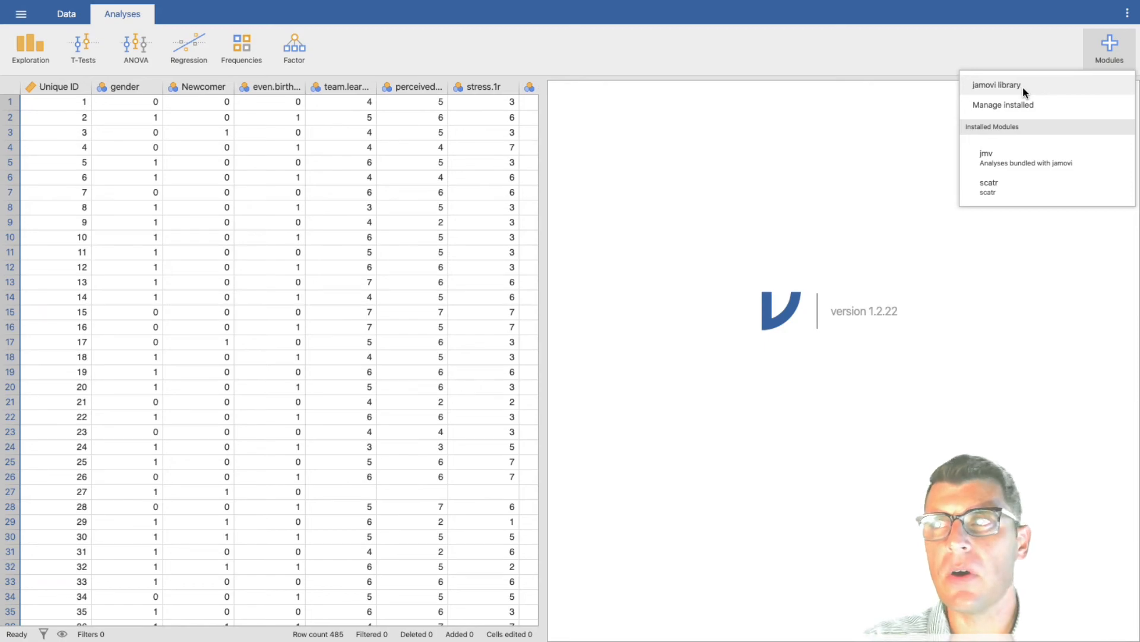
left_click(1023, 87)
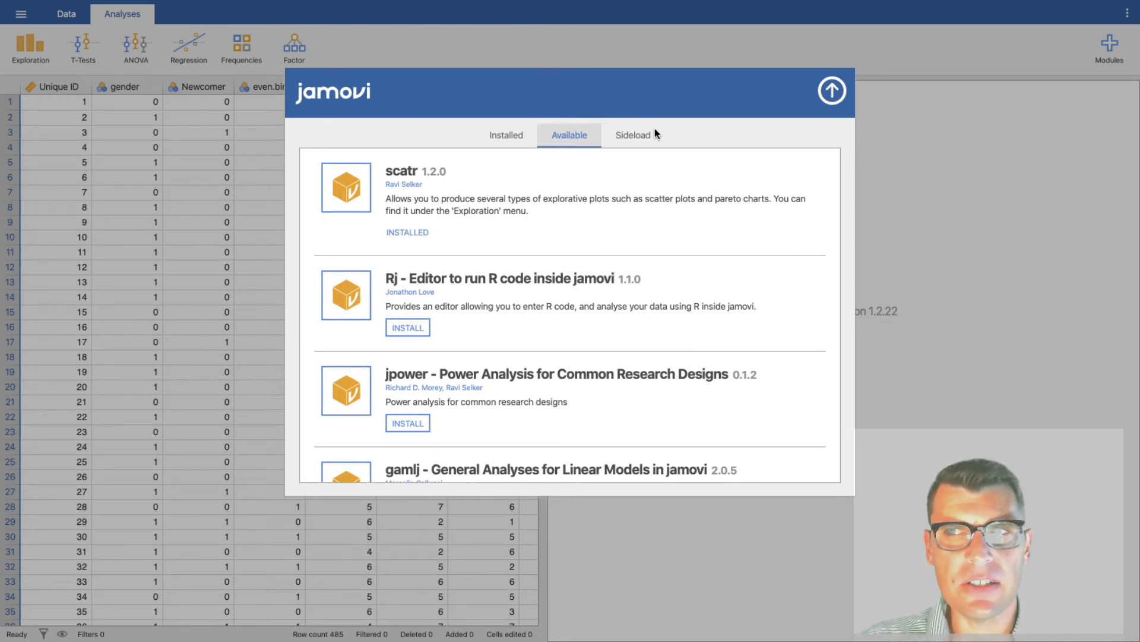
left_click(830, 93)
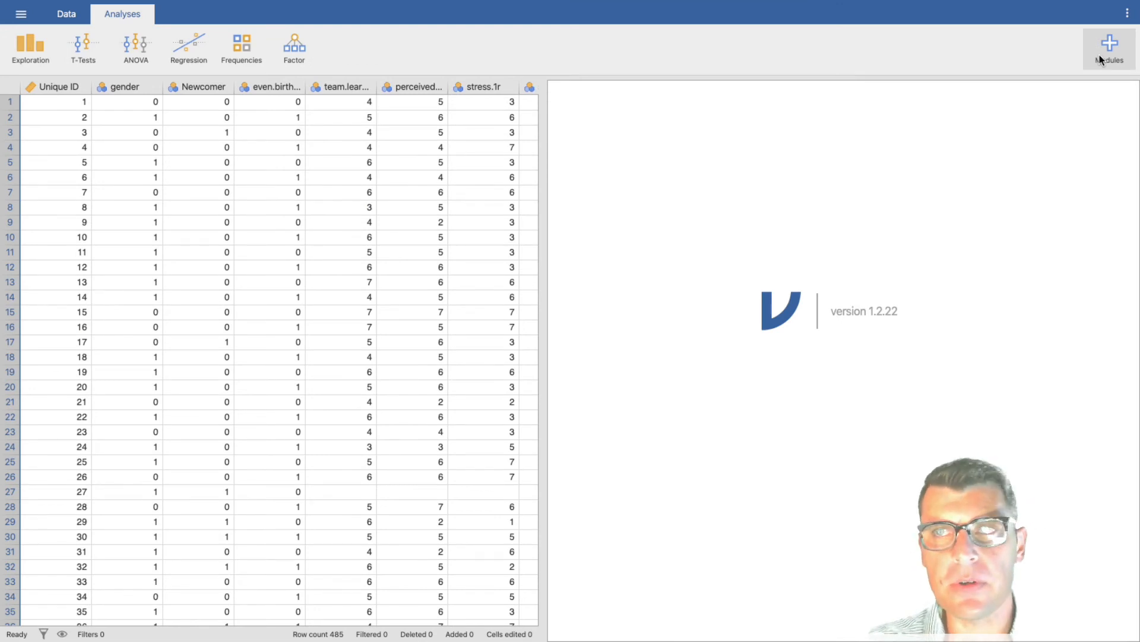
Step: Create a Descriptives analysis with mgr.rated.perf.review.1 as its variable
left_click(38, 51)
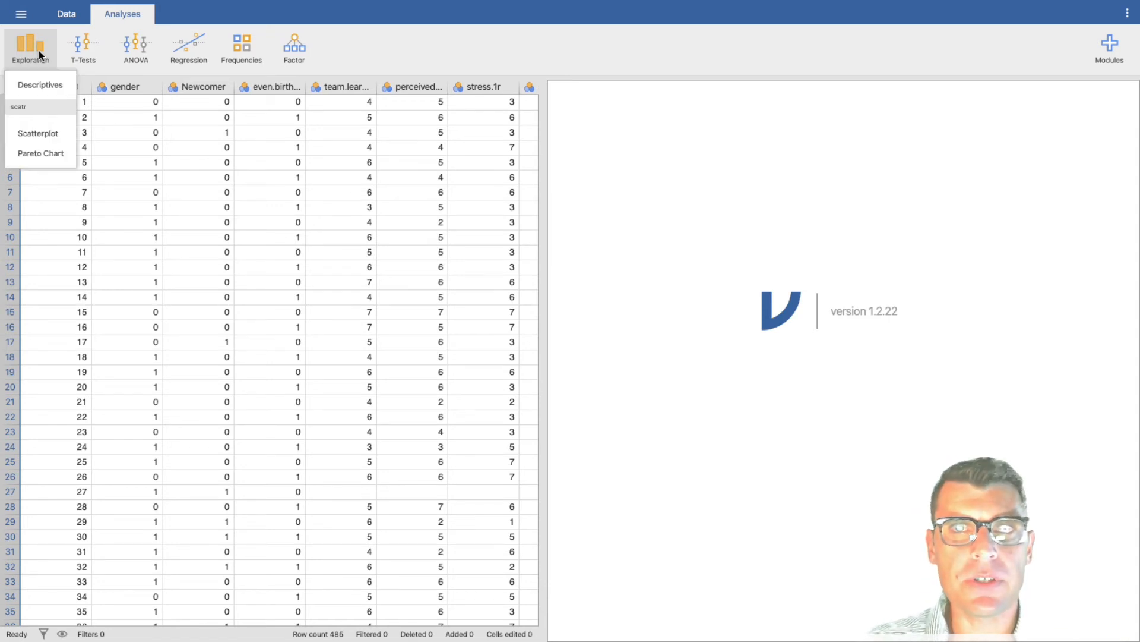
left_click(40, 85)
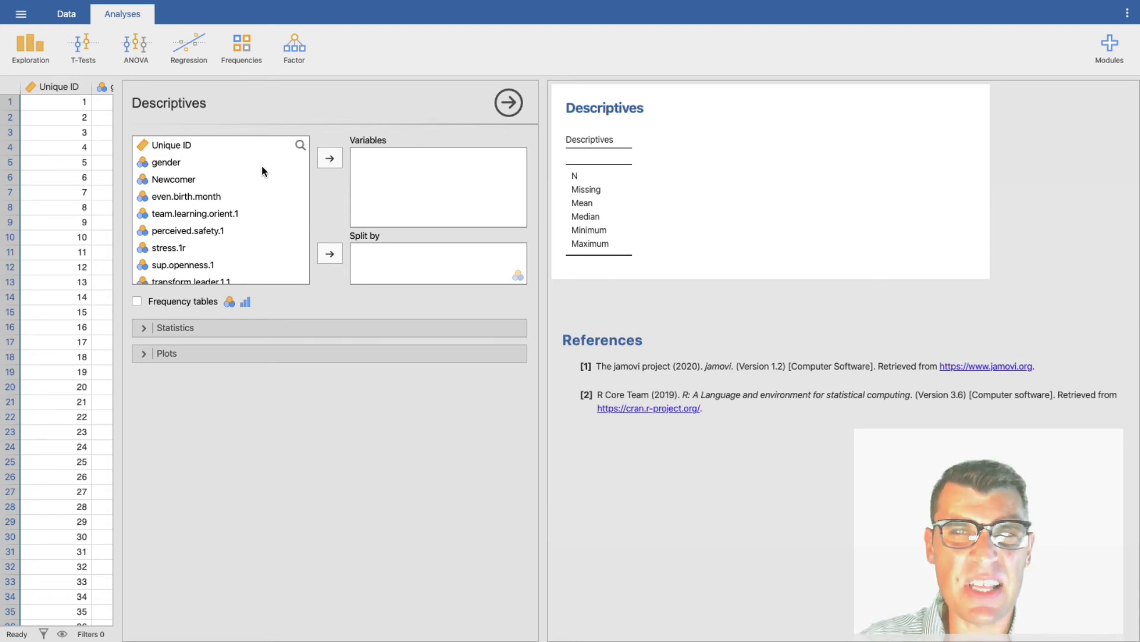
scroll(241, 224, "down", 3)
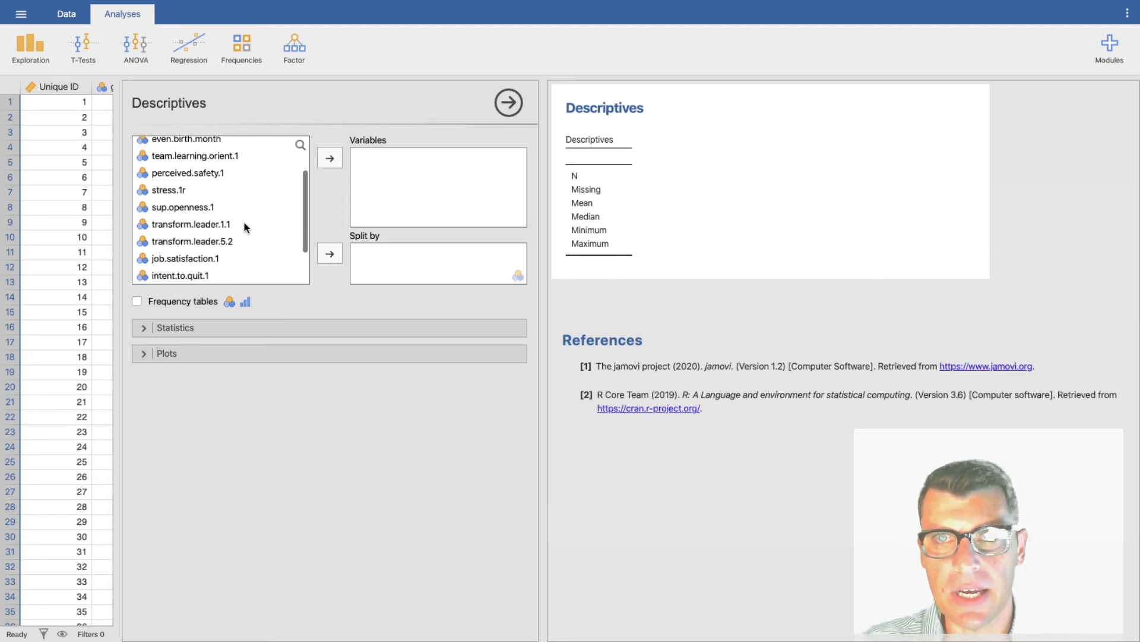
scroll(243, 226, "down", 3)
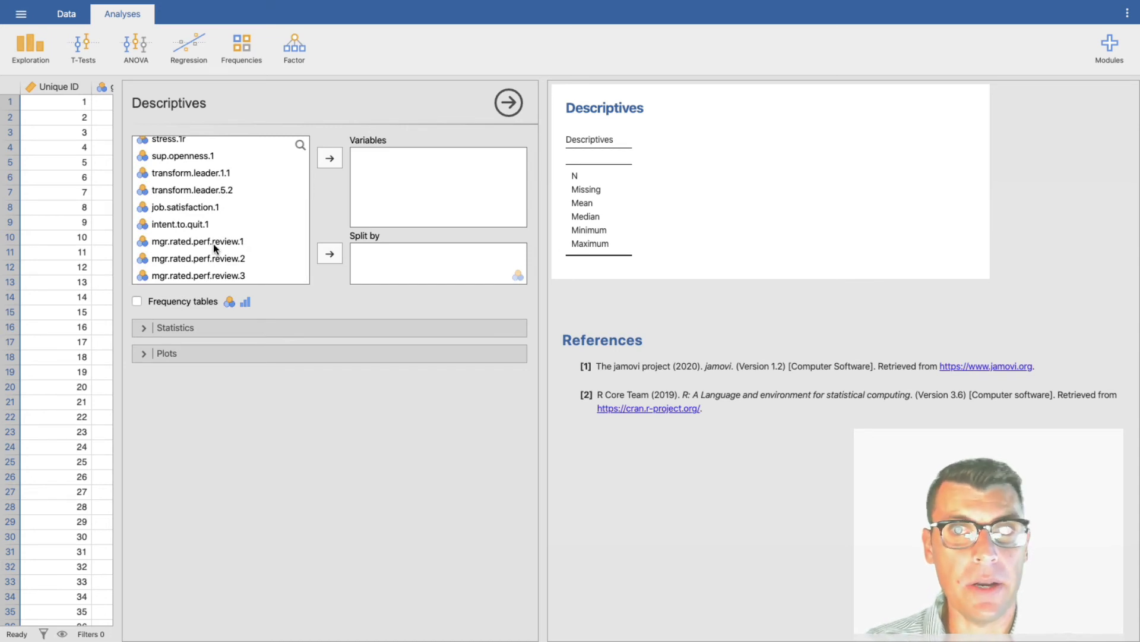
left_click(214, 245)
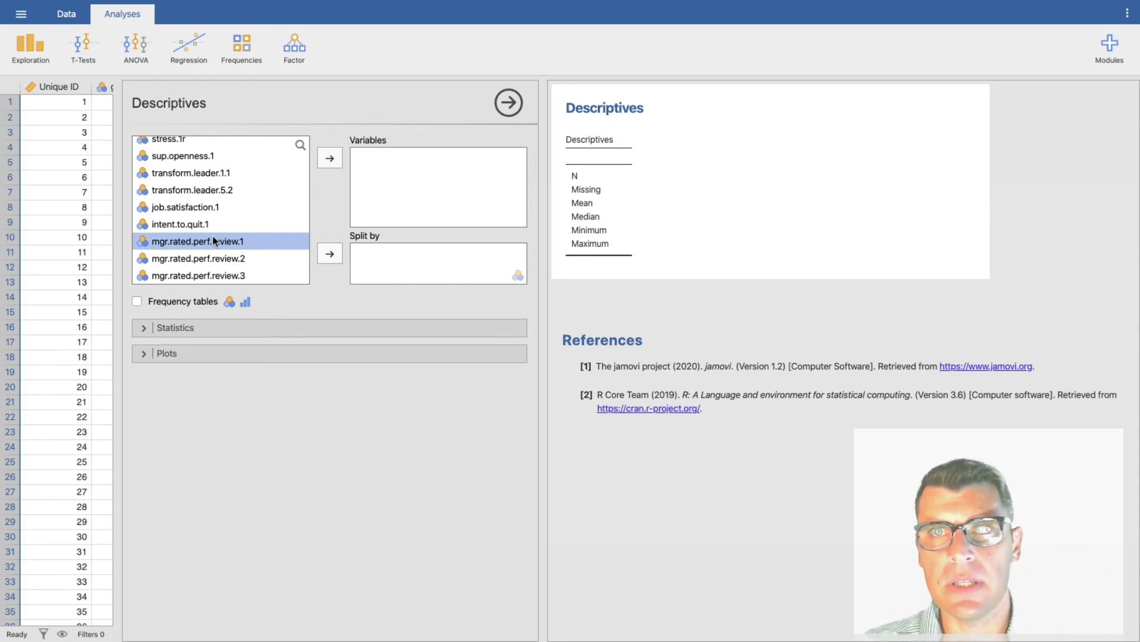
left_click(328, 159)
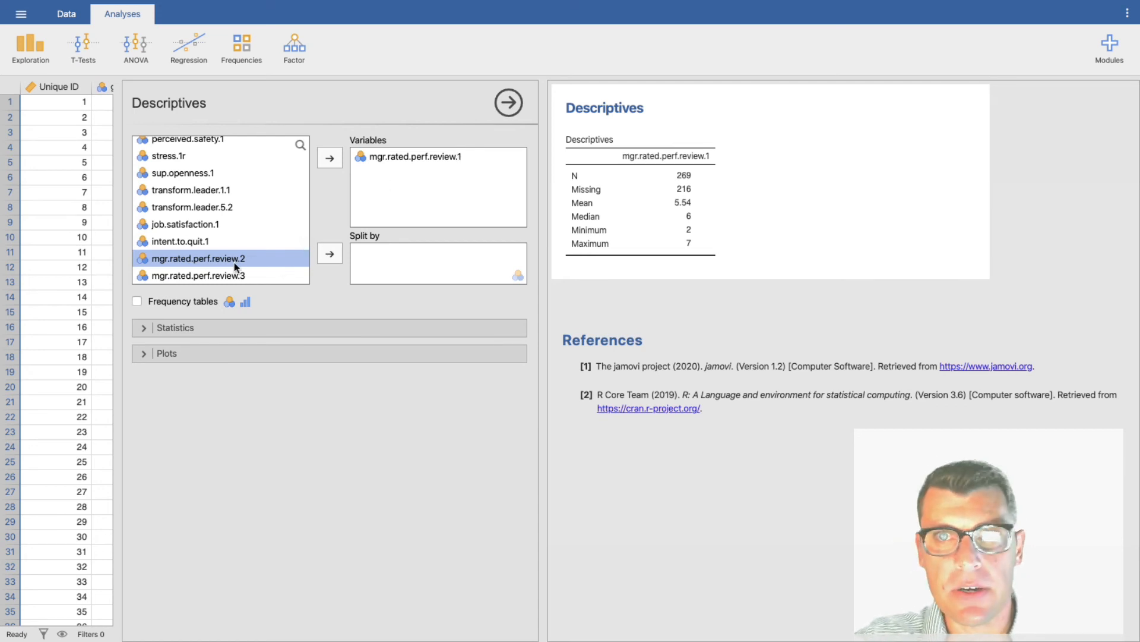
Step: Try to add a histogram of mgr.rated.perf.review.1, and turn the Histogram option back off after checking the variable types
left_click(145, 350)
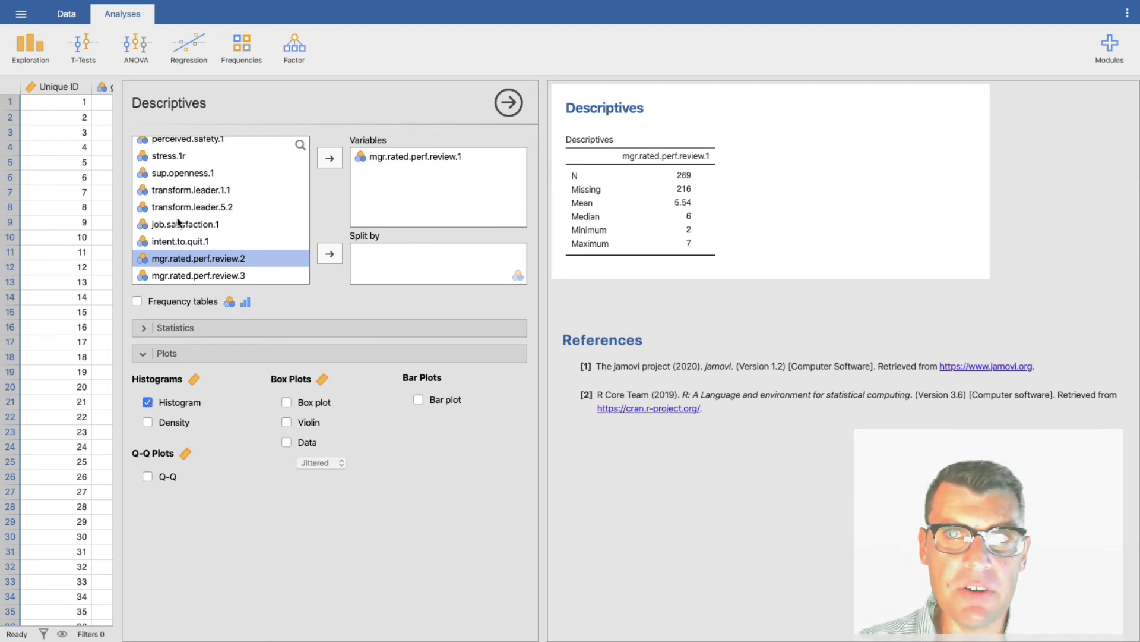
scroll(175, 191, "up", 3)
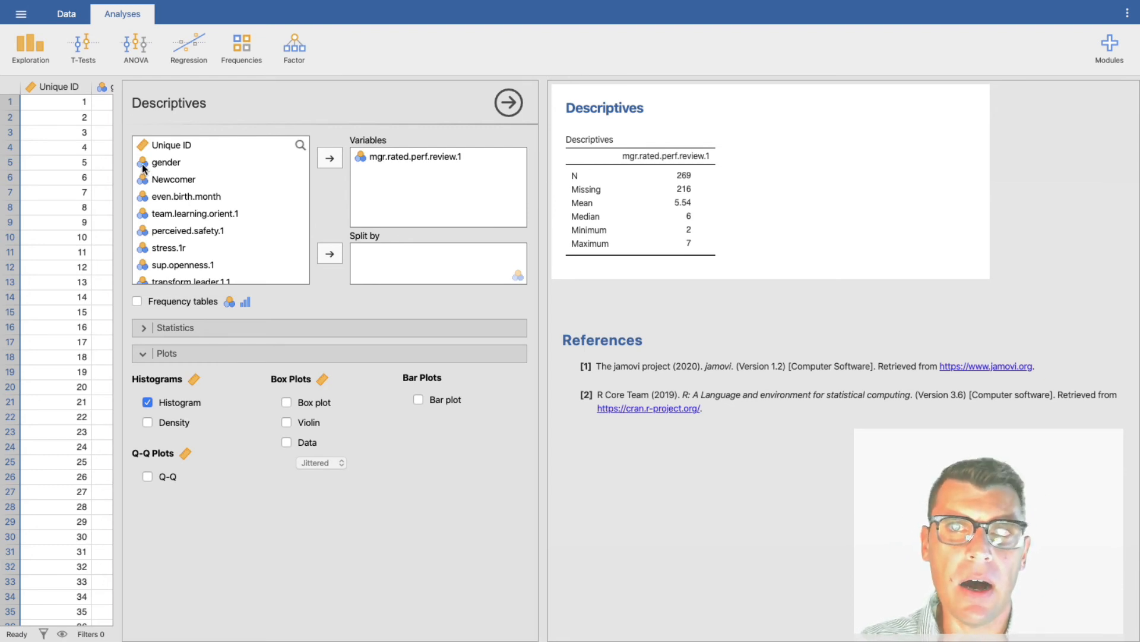
scroll(145, 167, "down", 3)
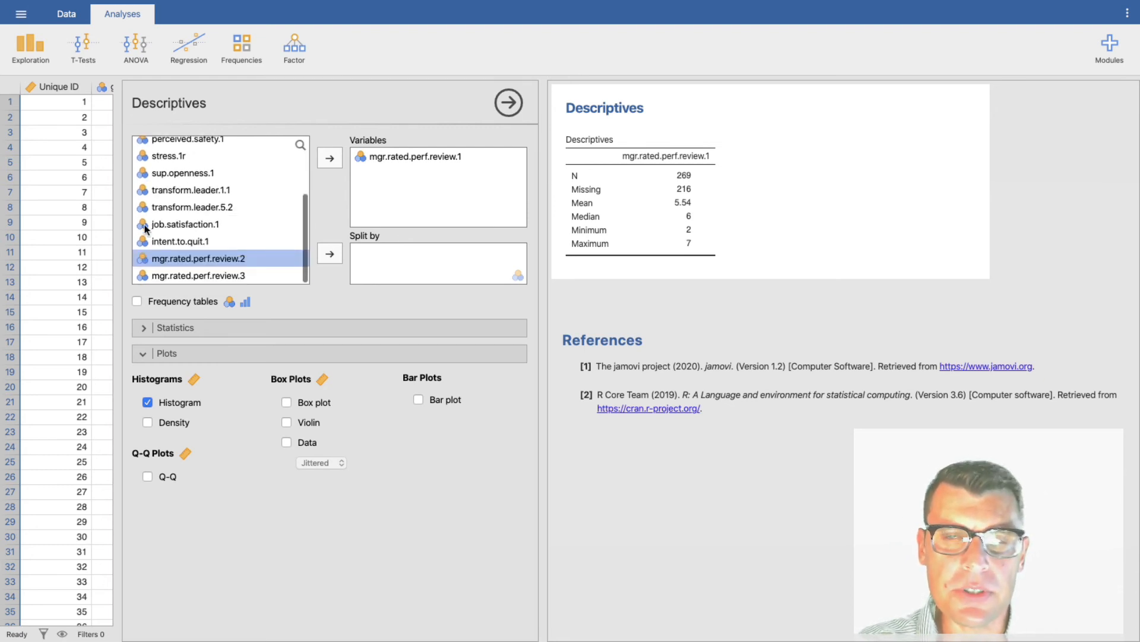
scroll(150, 174, "up", 1)
scroll(149, 169, "up", 2)
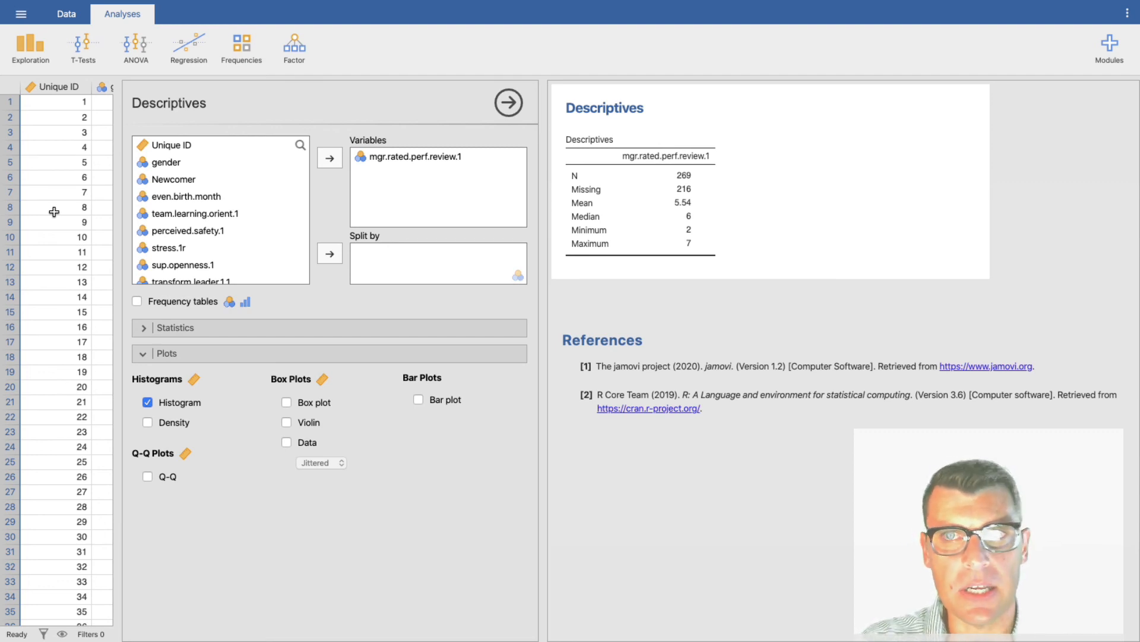
scroll(188, 194, "down", 5)
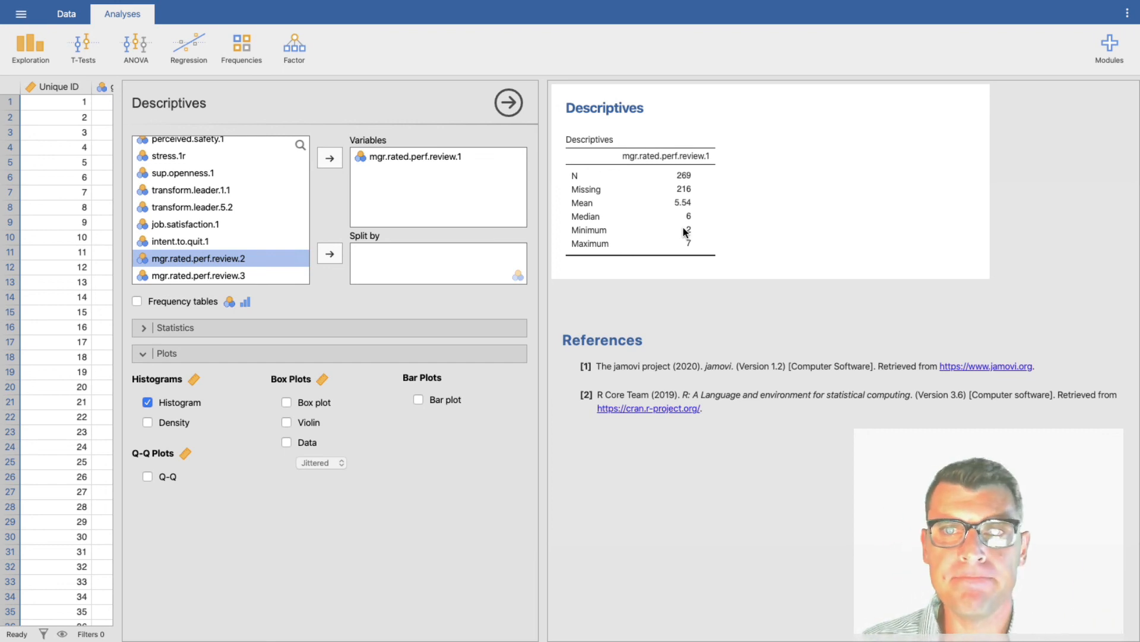
left_click(147, 402)
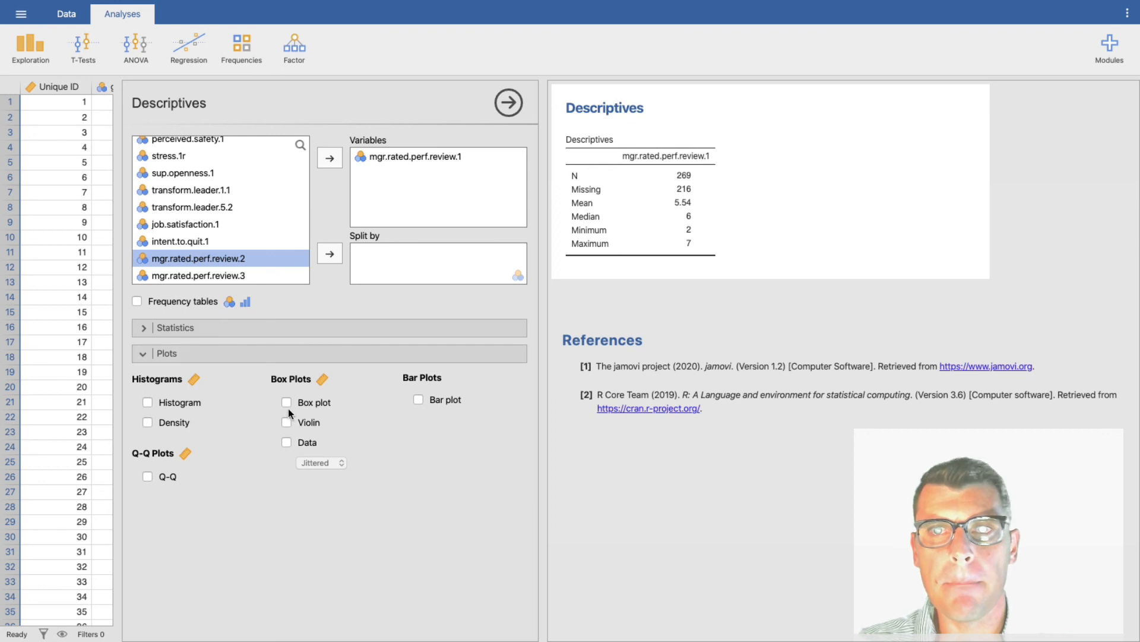
Step: Add frequency tables to the descriptives of mgr.rated.perf.review.1 and split the results by even.birth.month
left_click(138, 302)
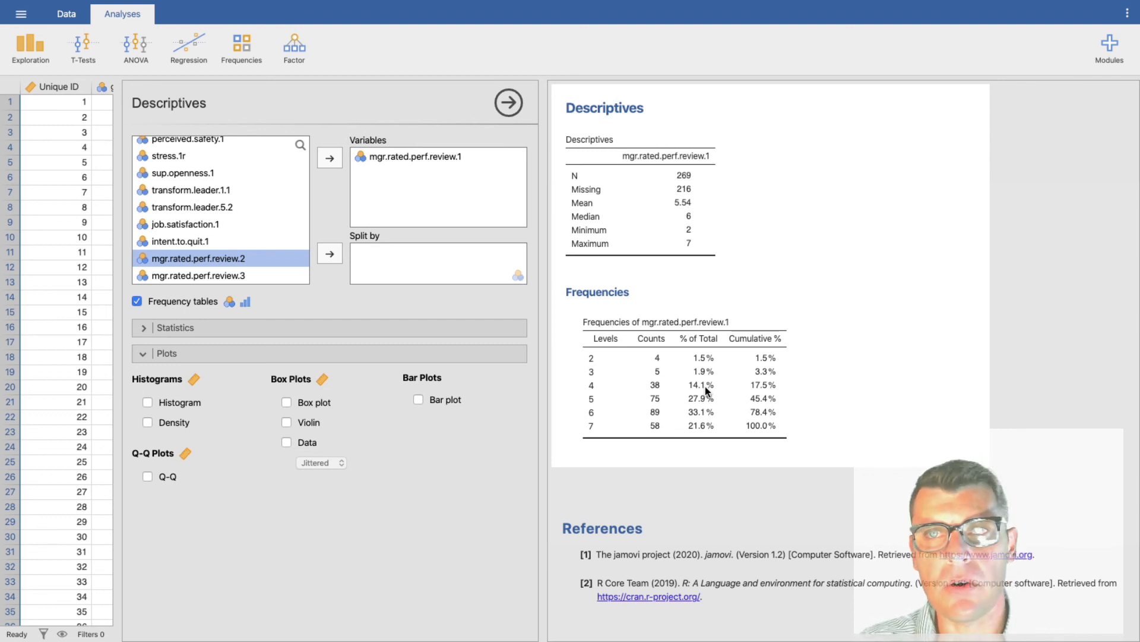
scroll(244, 237, "up", 5)
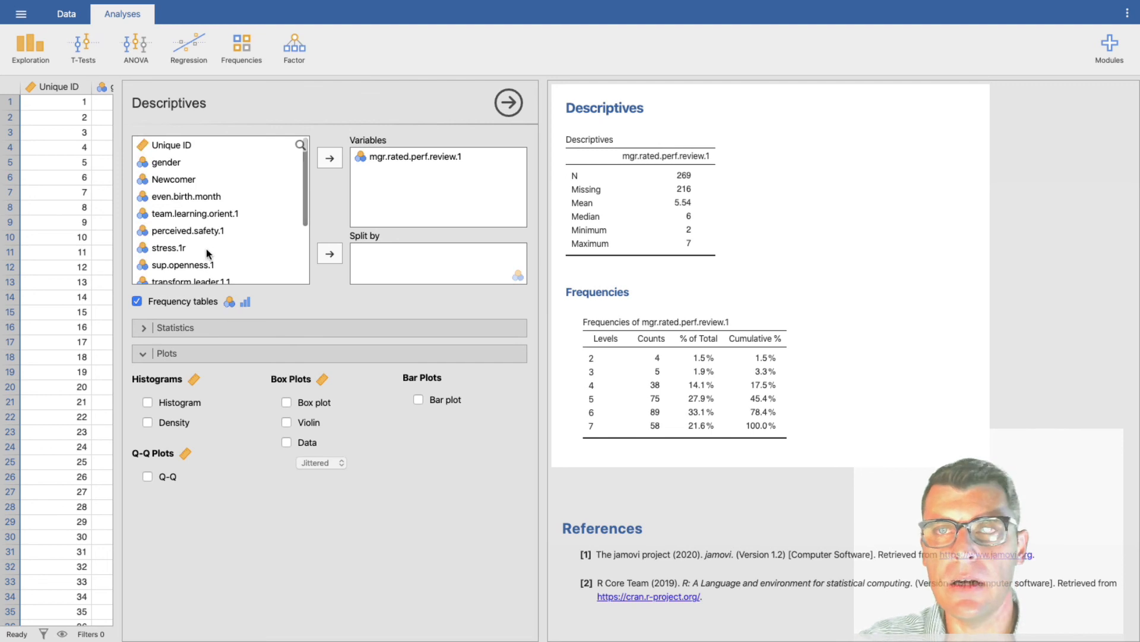
left_click(200, 196)
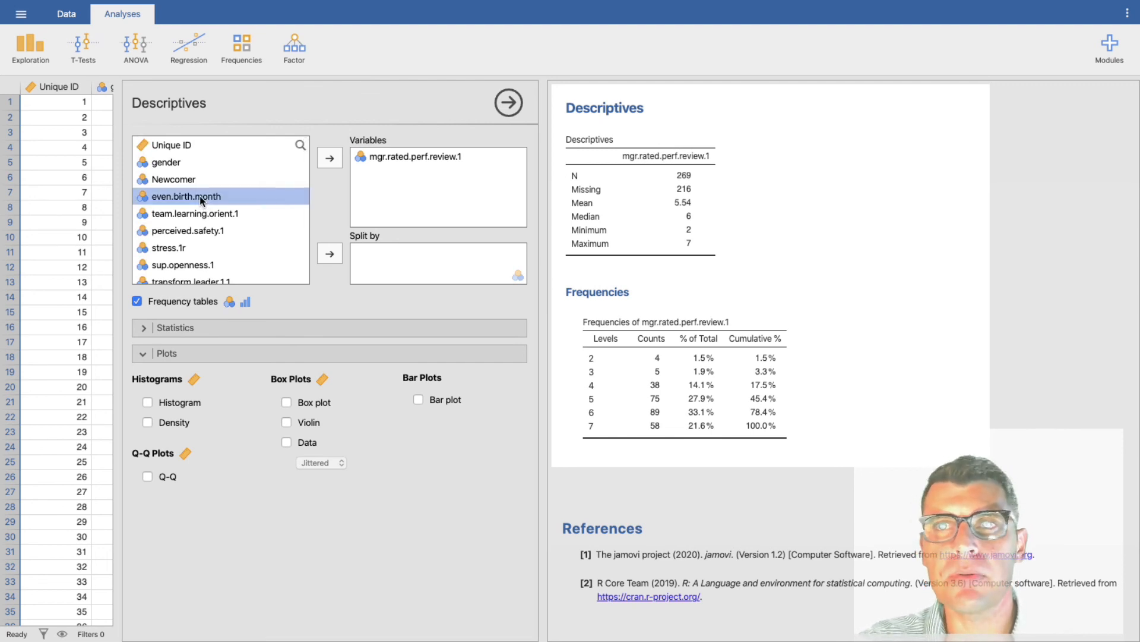
left_click(341, 259)
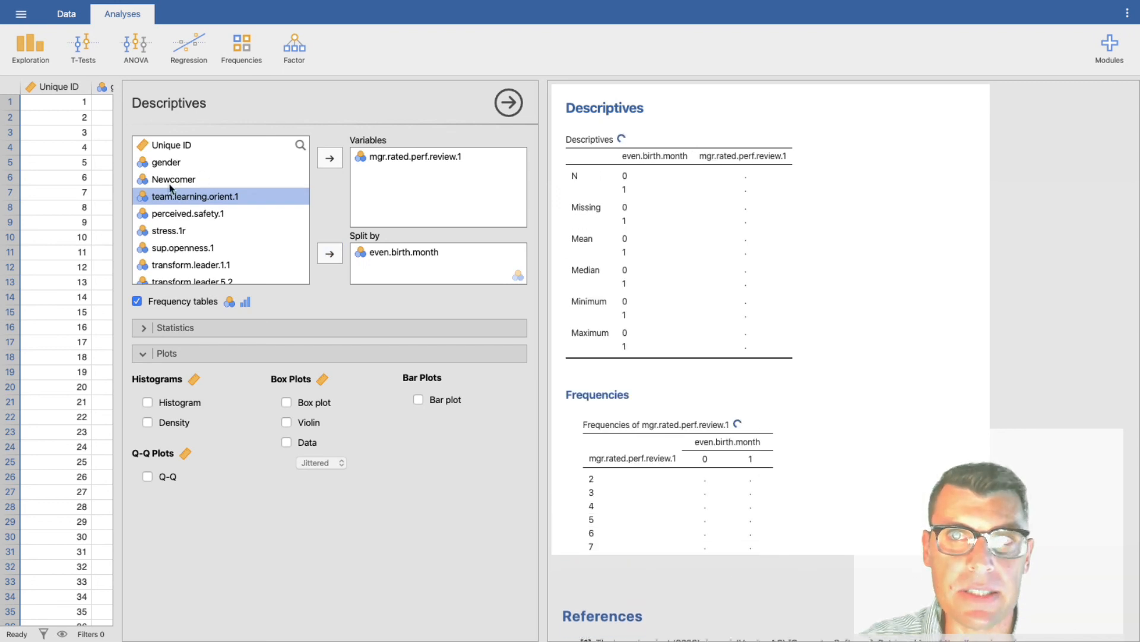